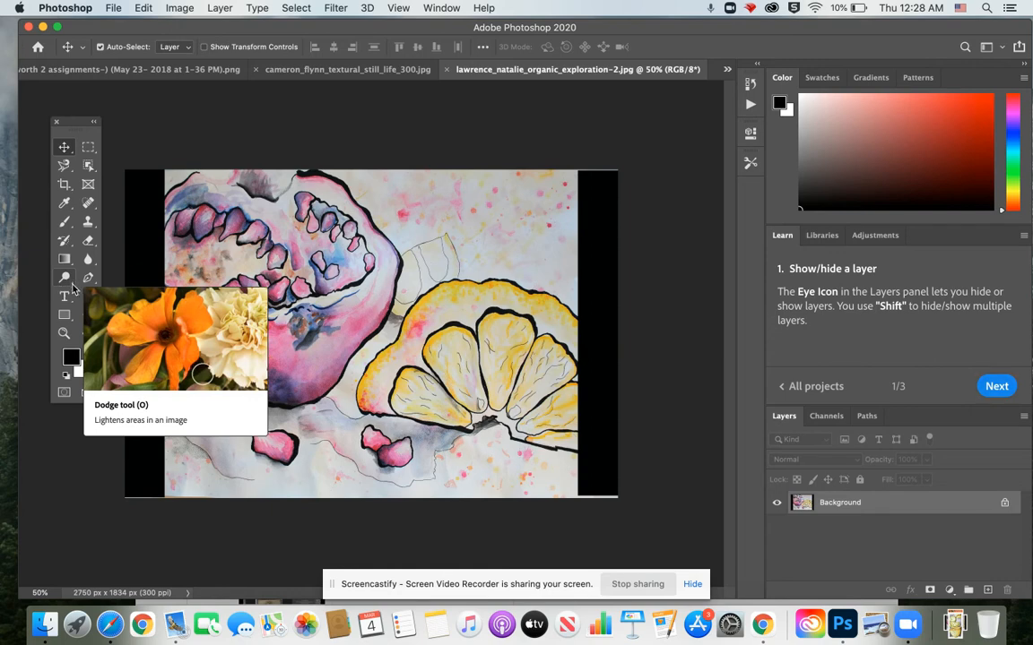
- Activate the Dodge tool and set its brush size to 332 px
{"action": "left_click", "coordinate": [73, 287]}
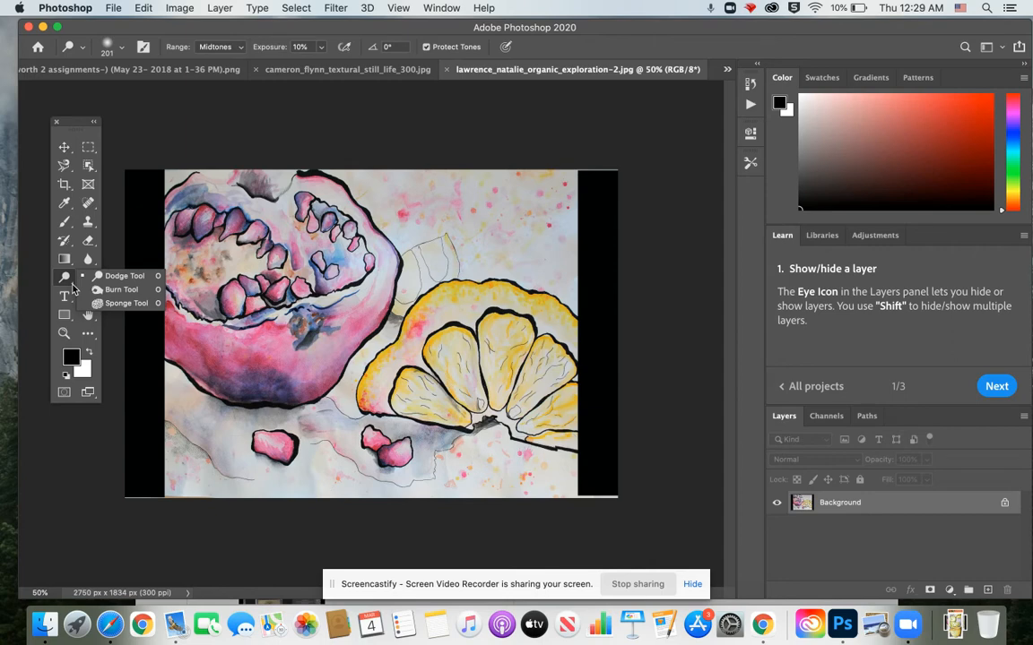
{"action": "left_click", "coordinate": [121, 289]}
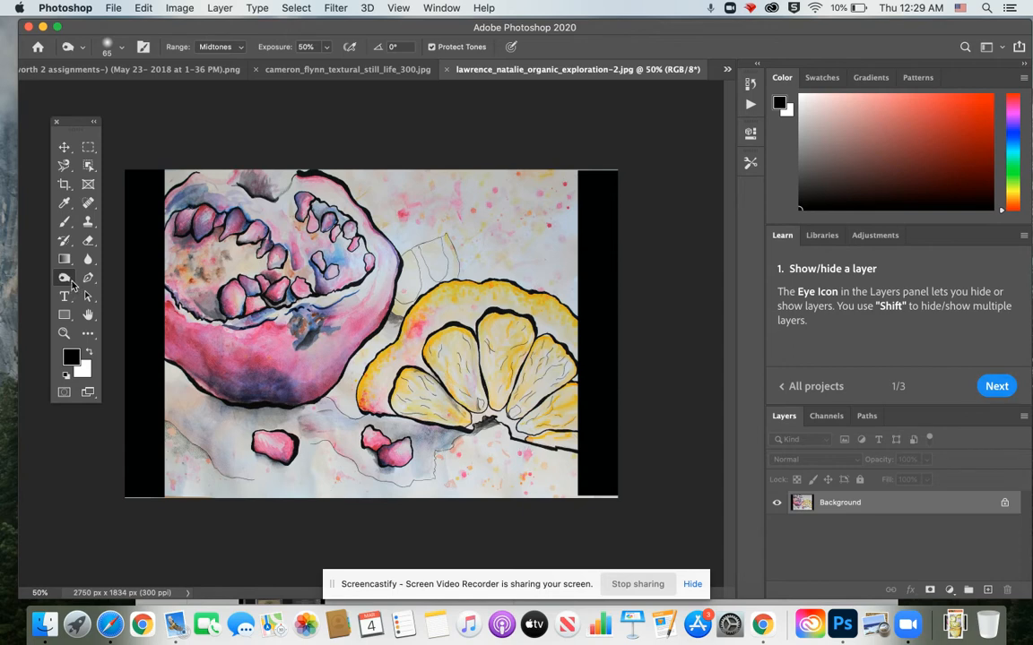
{"action": "left_click", "coordinate": [73, 284]}
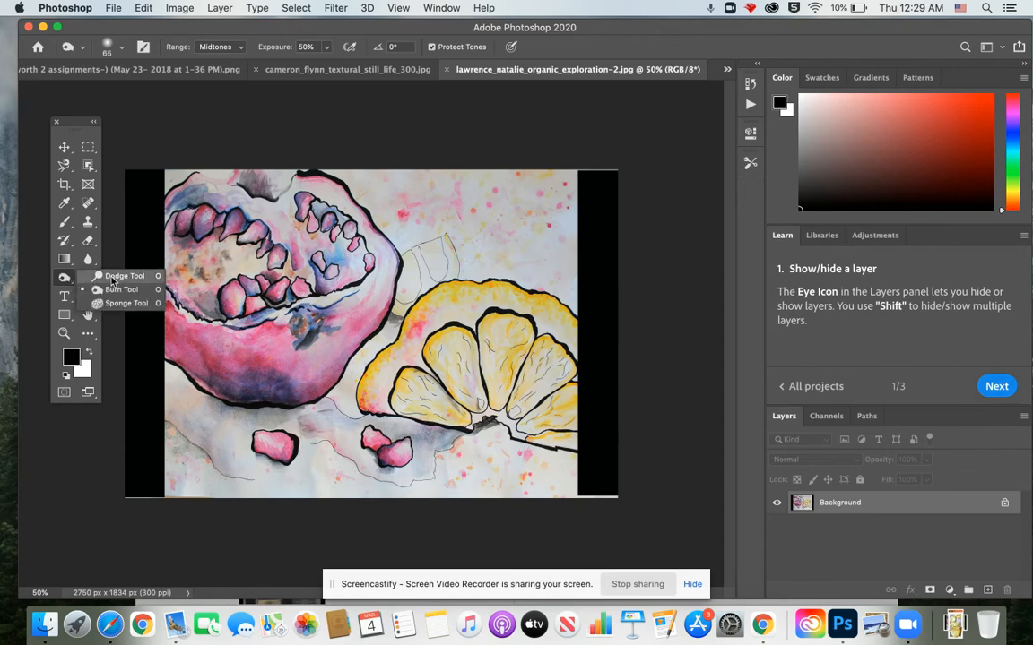
{"action": "left_click", "coordinate": [115, 276]}
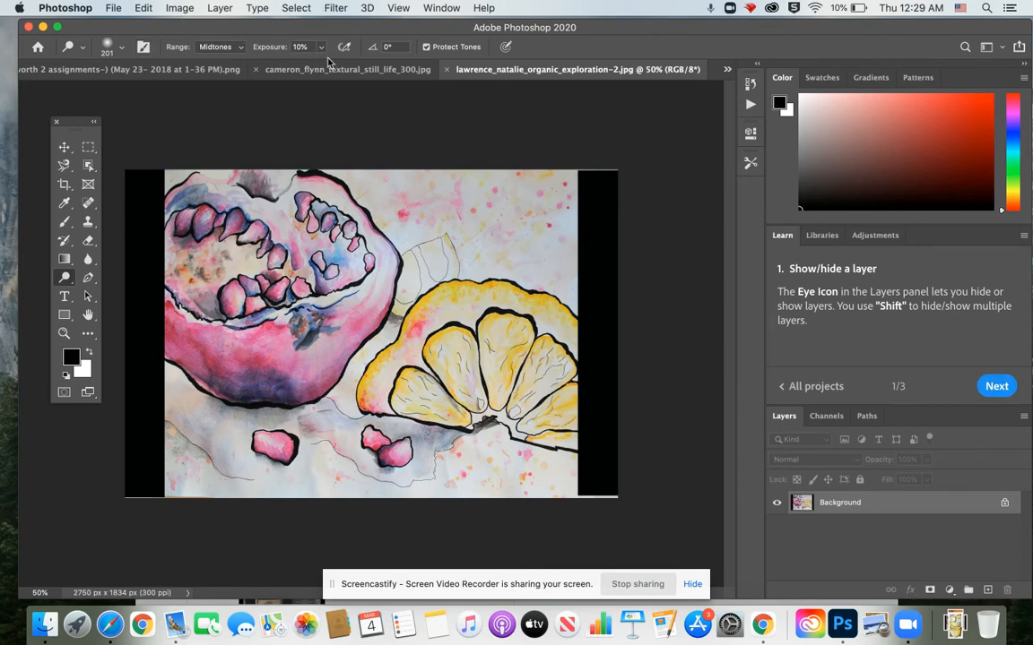
{"action": "left_click", "coordinate": [123, 52]}
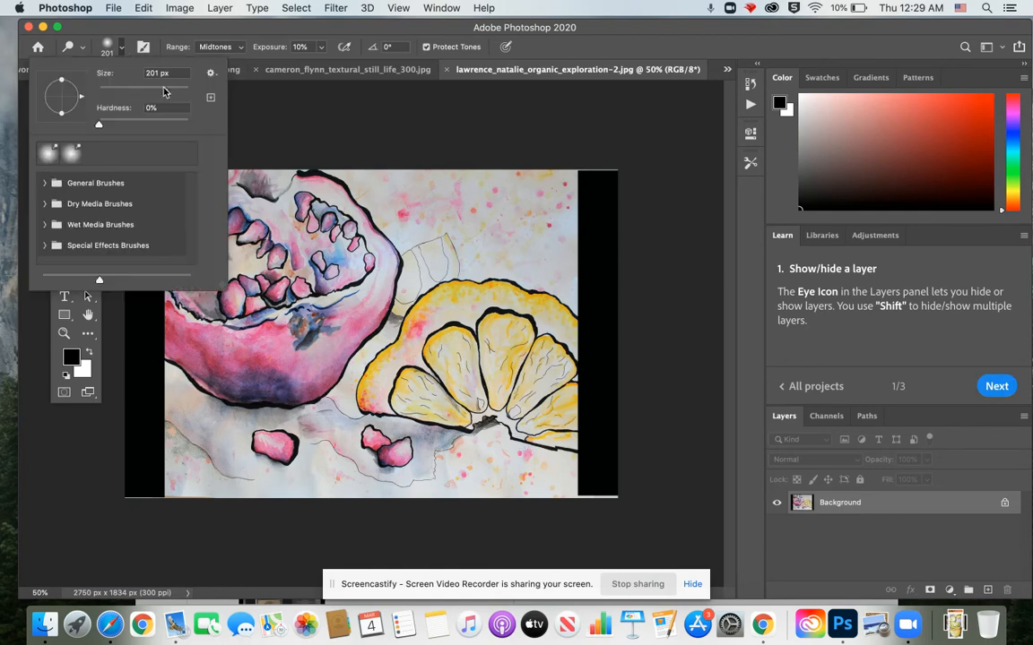
{"action": "mouse_move", "coordinate": [165, 95]}
{"action": "left_mouse_down"}
{"action": "mouse_move", "coordinate": [151, 93]}
{"action": "mouse_move", "coordinate": [176, 96]}
{"action": "left_mouse_up"}
{"action": "mouse_move", "coordinate": [230, 372]}
{"action": "left_mouse_down"}
{"action": "mouse_move", "coordinate": [237, 400]}
{"action": "mouse_move", "coordinate": [212, 406]}
{"action": "mouse_move", "coordinate": [236, 372]}
{"action": "left_mouse_up"}
{"action": "left_click_drag", "start_coordinate": [177, 93], "coordinate": [152, 93]}
{"action": "left_click_drag", "start_coordinate": [152, 93], "coordinate": [173, 94]}
- Lighten the grey shadow beneath the pomegranate with the Dodge tool, using the Midtones range and 10% exposure
{"action": "left_click", "coordinate": [215, 47]}
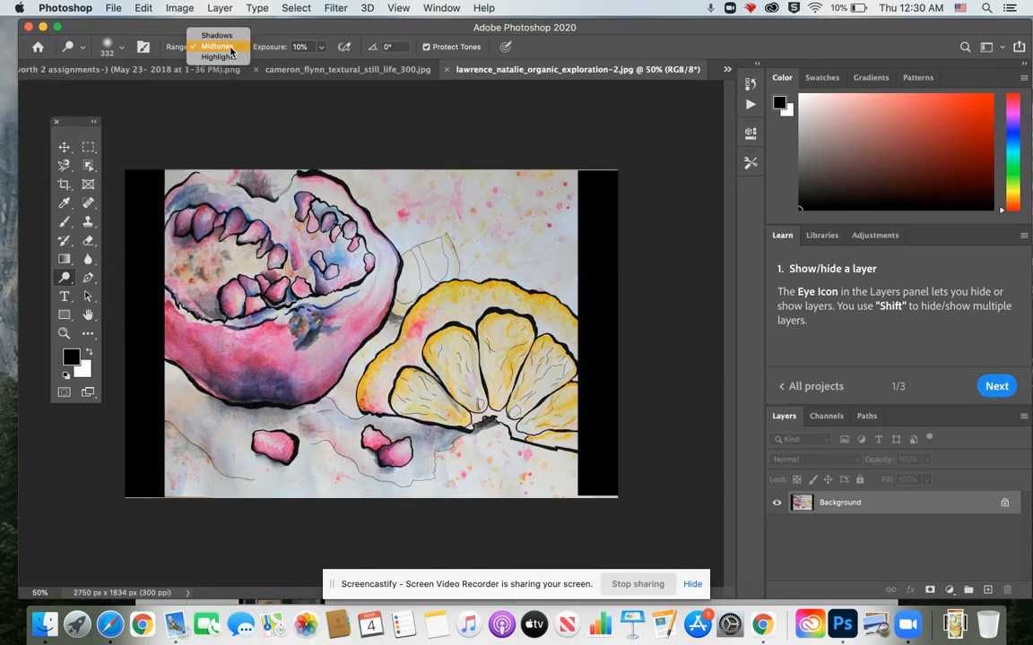
{"action": "left_click", "coordinate": [266, 103]}
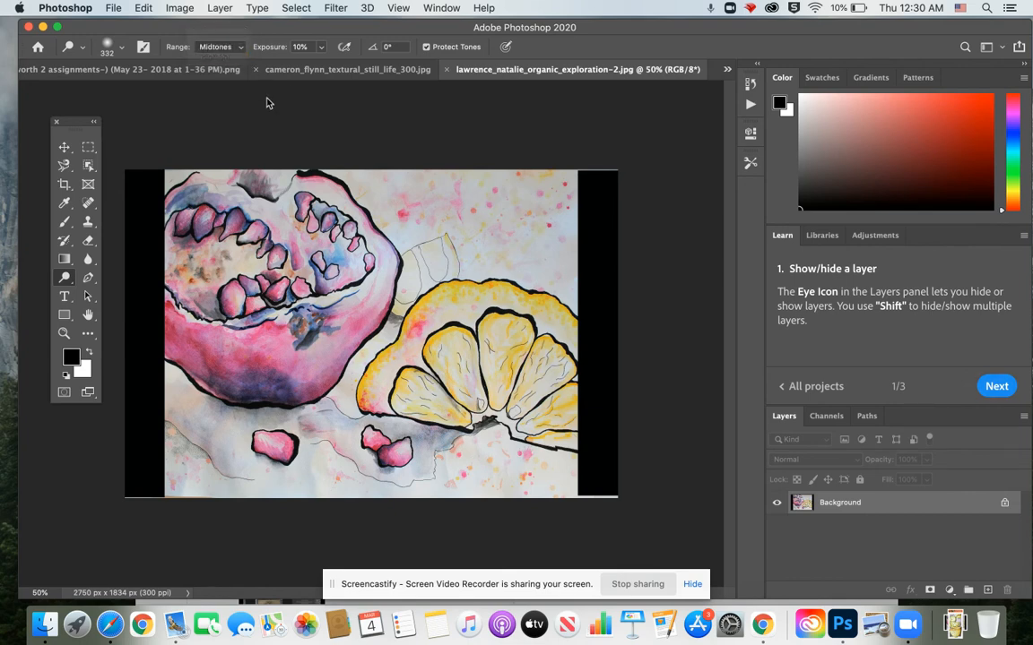
{"action": "left_click", "coordinate": [296, 46]}
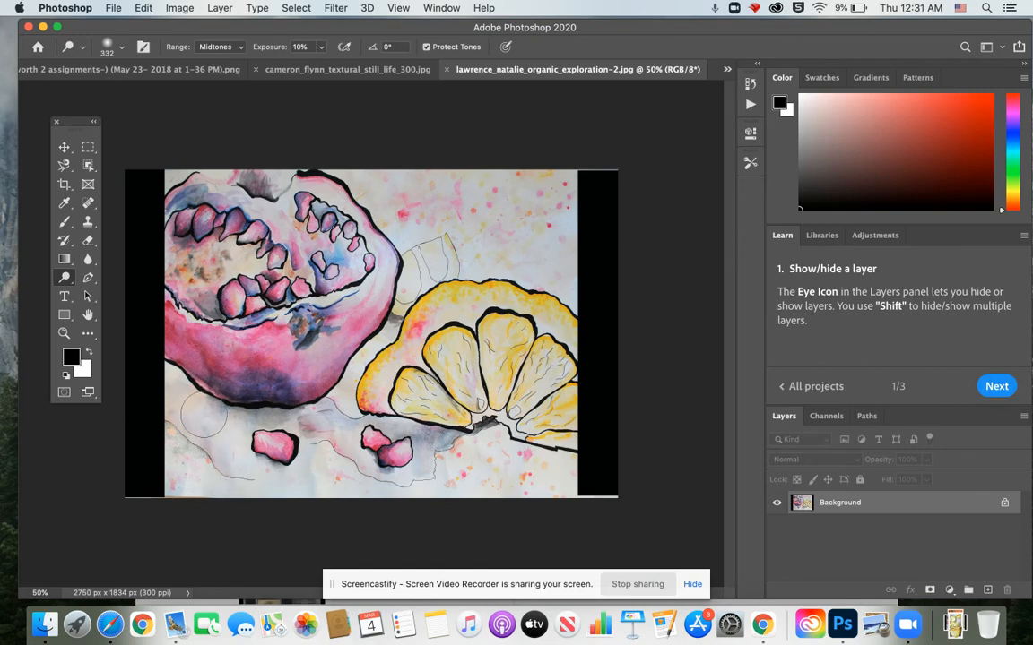
{"action": "left_click", "coordinate": [215, 386]}
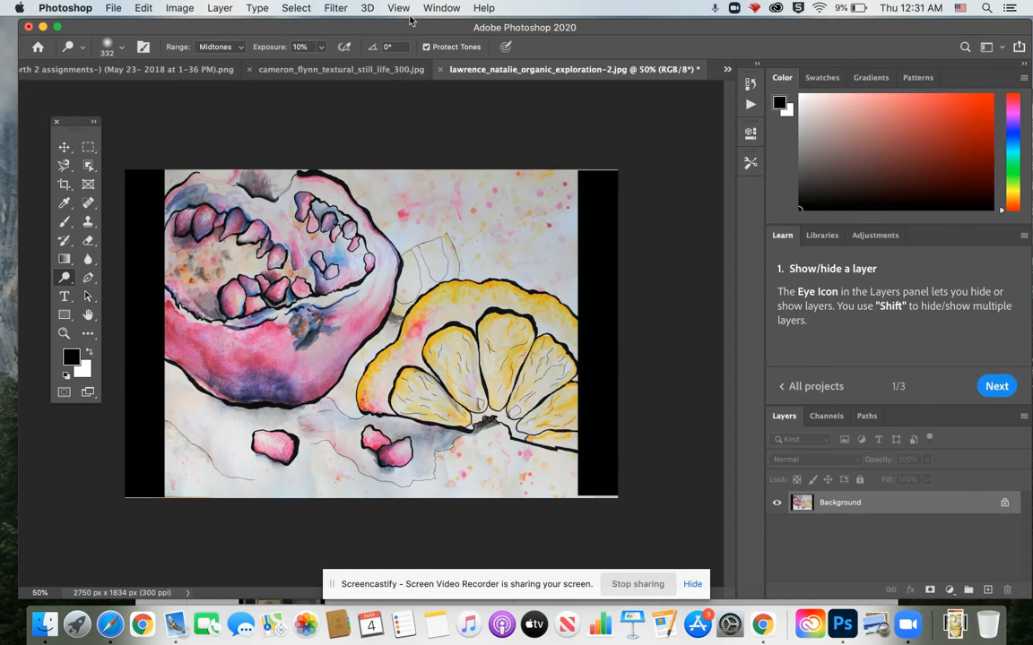
- Show the document's history and delete all the Dodge Tool states back to the opened image
{"action": "left_click", "coordinate": [437, 8]}
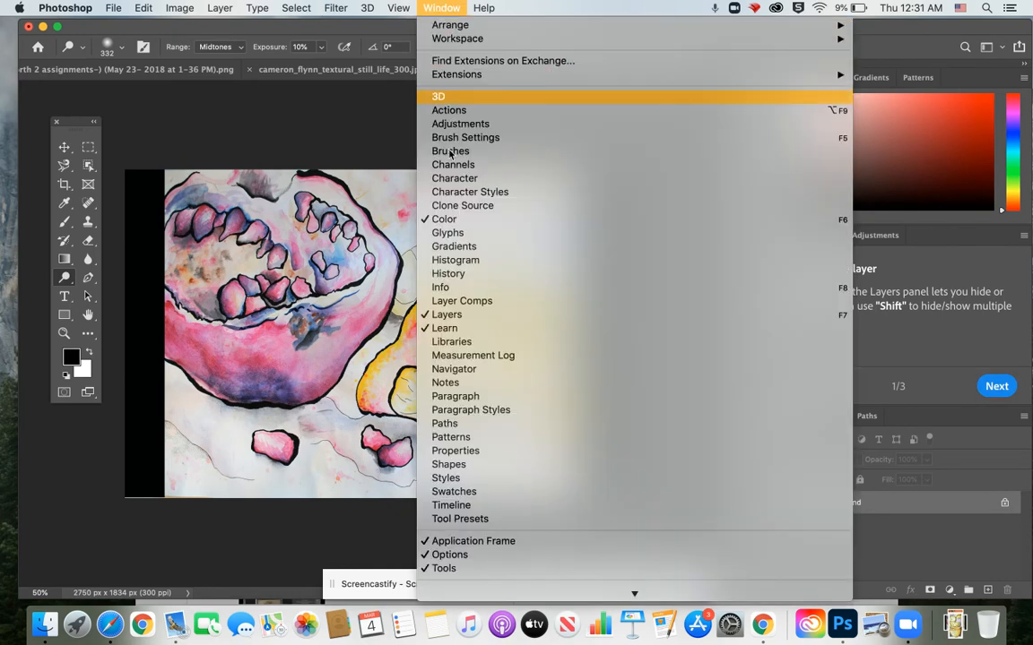
{"action": "left_click", "coordinate": [448, 273]}
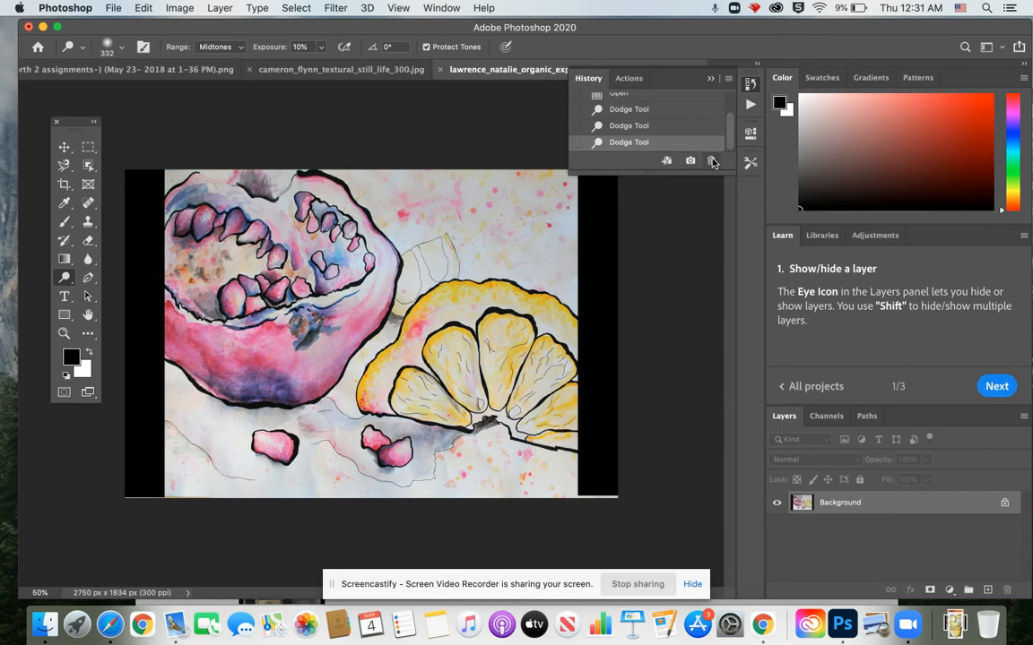
{"action": "left_click", "coordinate": [712, 161]}
{"action": "key", "text": "Return"}
{"action": "left_click", "coordinate": [713, 161]}
{"action": "key", "text": "Return"}
{"action": "left_click", "coordinate": [713, 162], "text": "alt"}
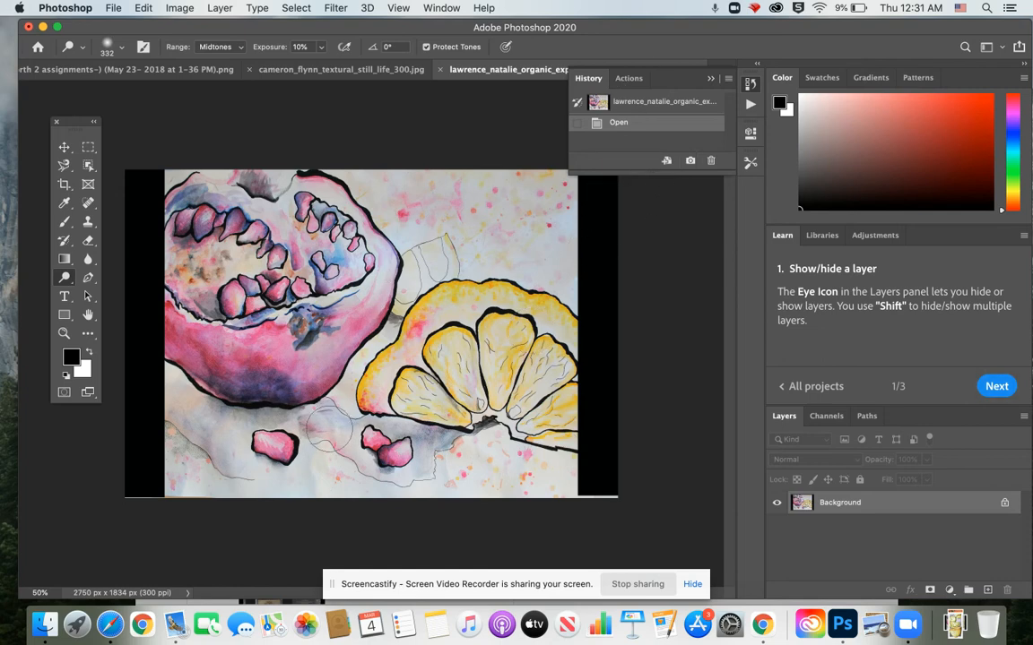
- Switch to the Burn tool and set its brush size to 300 px and its exposure to 10%
{"action": "right_click", "coordinate": [70, 281]}
{"action": "left_click", "coordinate": [118, 291]}
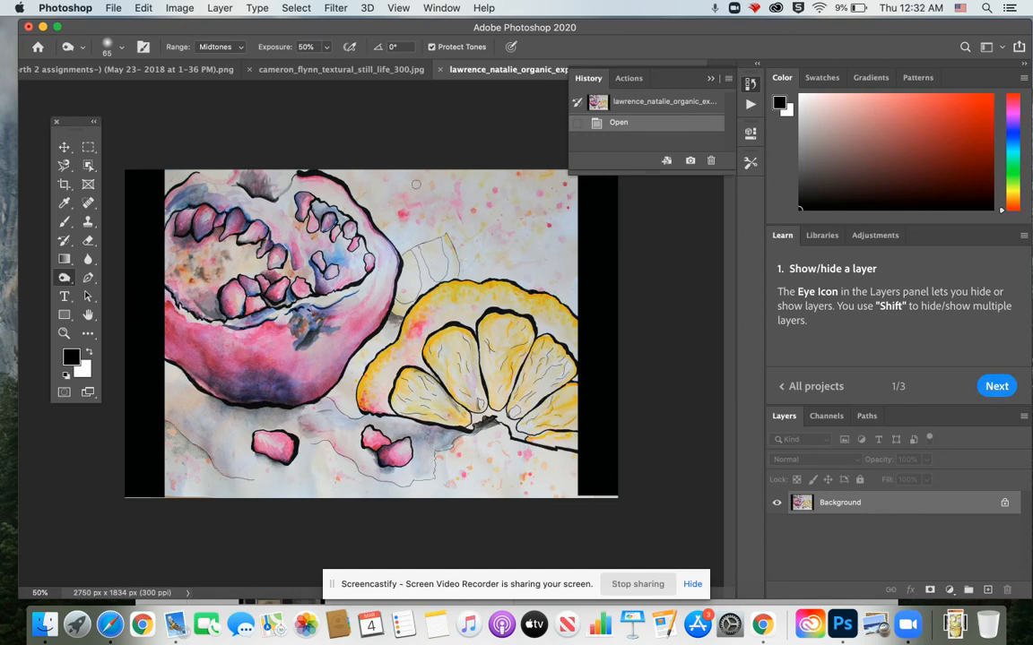
{"action": "left_click", "coordinate": [122, 49]}
{"action": "left_click_drag", "start_coordinate": [130, 95], "coordinate": [171, 94]}
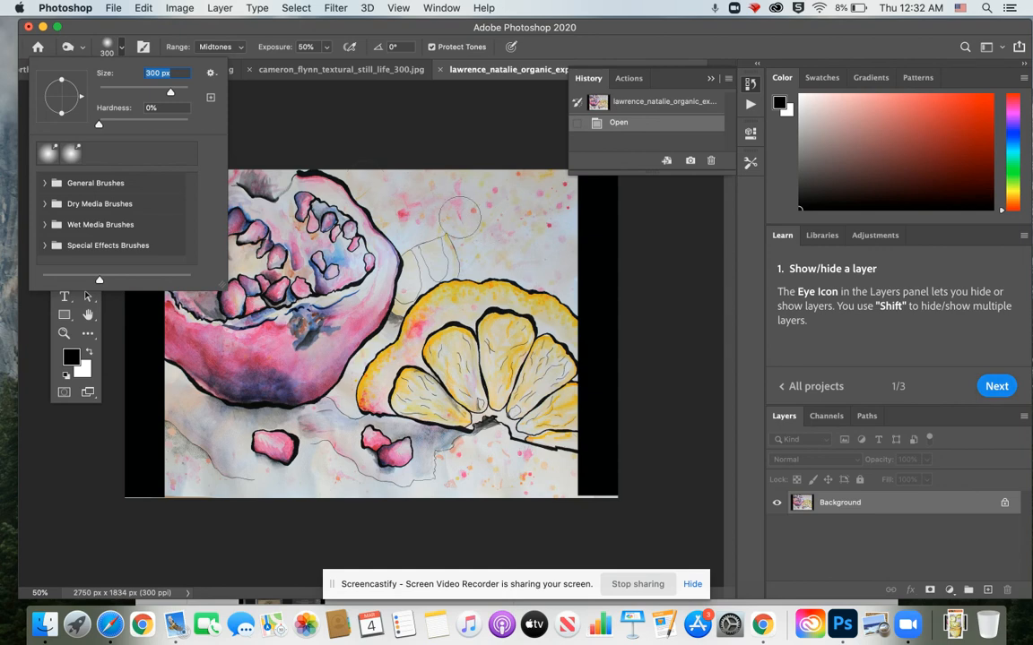
{"action": "left_click", "coordinate": [328, 51]}
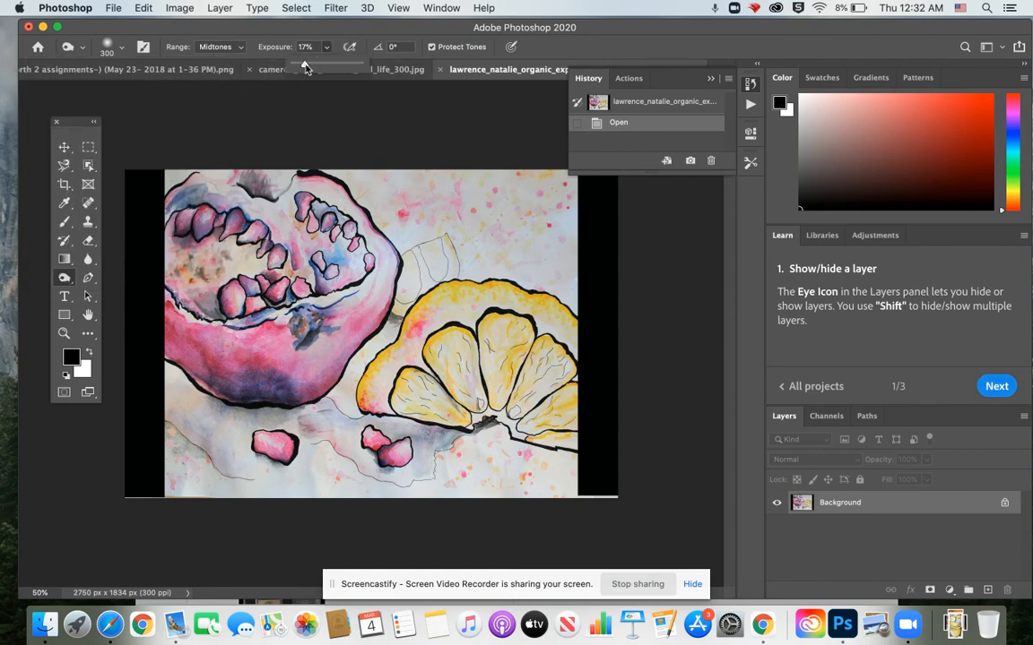
{"action": "left_click_drag", "start_coordinate": [306, 68], "coordinate": [302, 69]}
{"action": "left_click", "coordinate": [507, 248]}
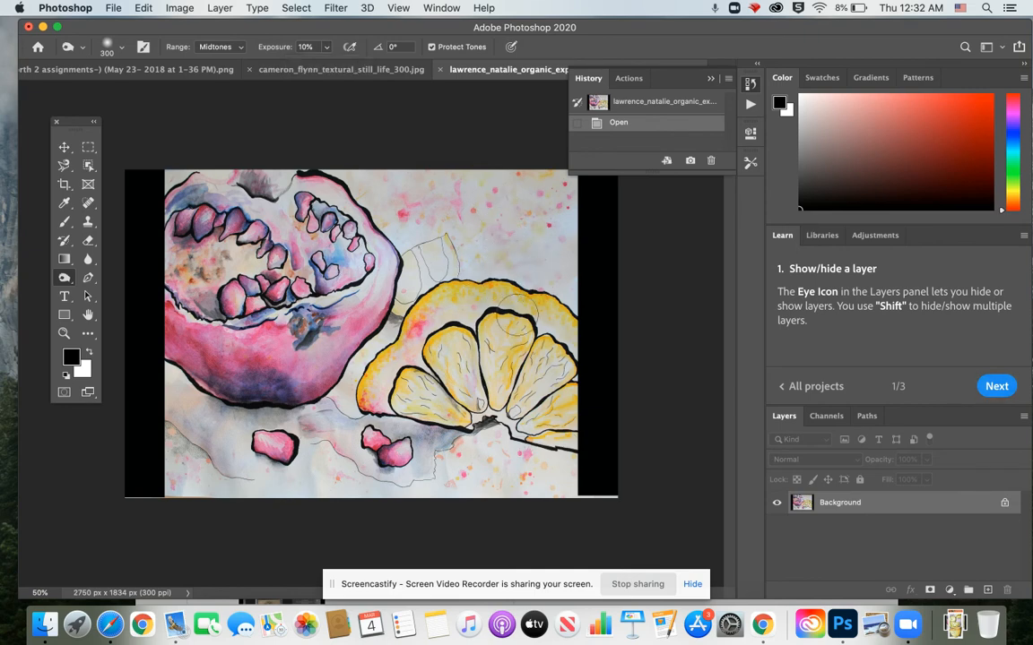
- Darken the lemon slice and the background above it with the Burn tool, and delete both Burn Tool states from the history
{"action": "mouse_move", "coordinate": [507, 249]}
{"action": "left_mouse_down"}
{"action": "mouse_move", "coordinate": [464, 287]}
{"action": "mouse_move", "coordinate": [476, 235]}
{"action": "left_mouse_up"}
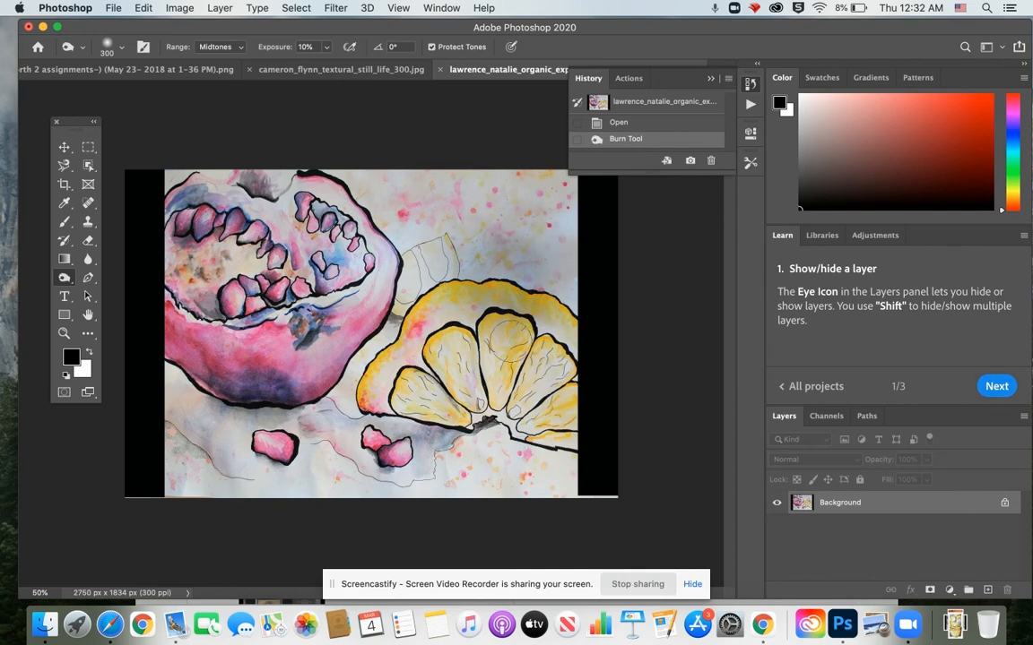
{"action": "left_click", "coordinate": [480, 254]}
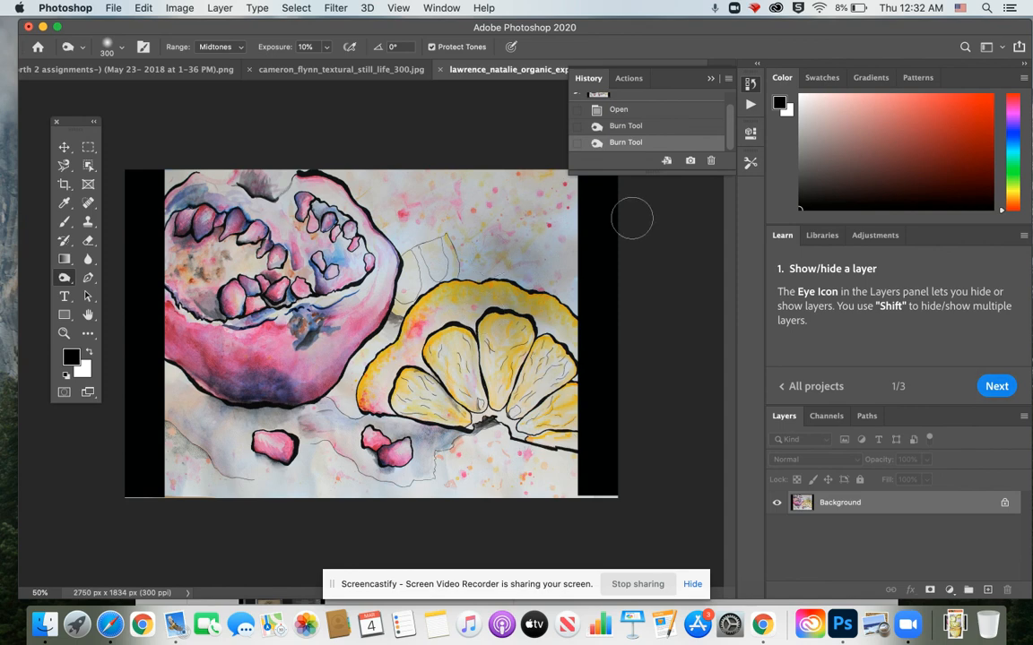
{"action": "left_click", "coordinate": [711, 161]}
{"action": "key", "text": "Return"}
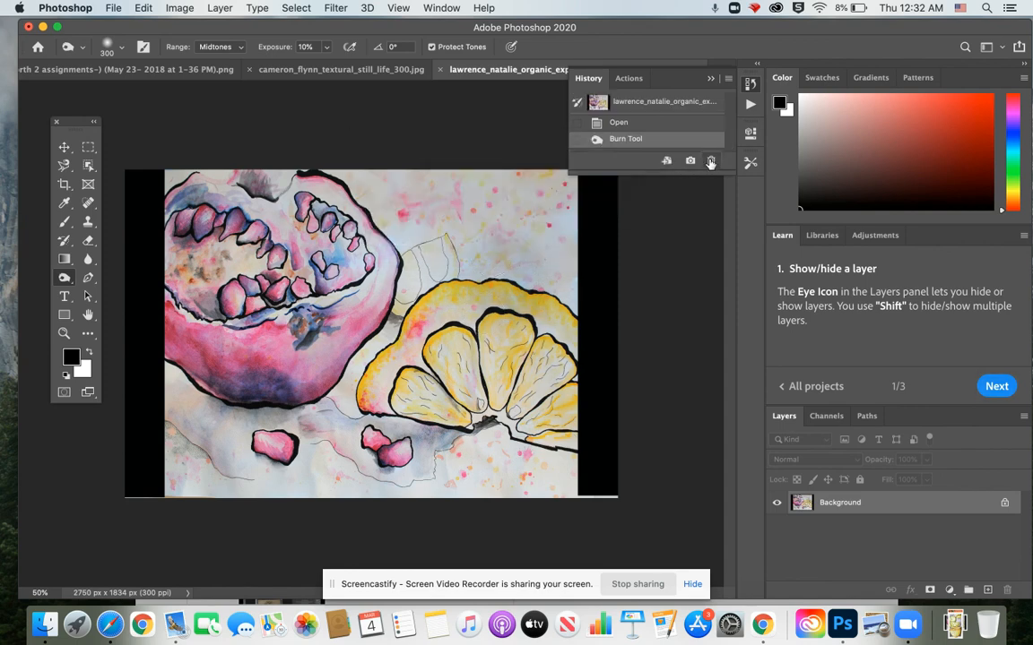
{"action": "left_click", "coordinate": [711, 162]}
{"action": "key", "text": "Return"}
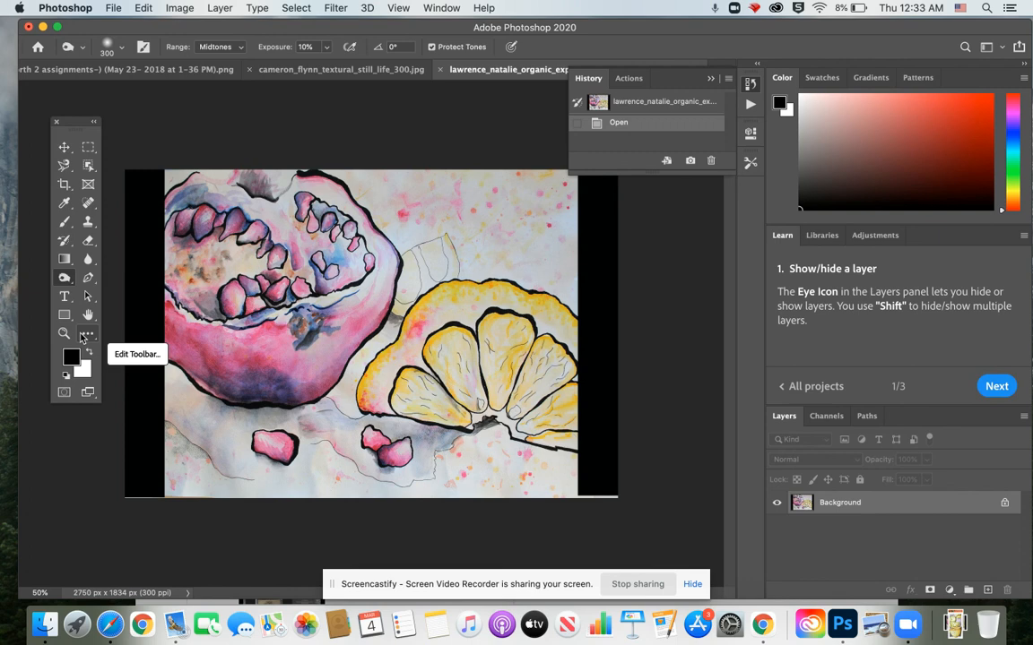
- Switch from the Burn tool back to the Dodge tool
{"action": "left_click", "coordinate": [74, 286]}
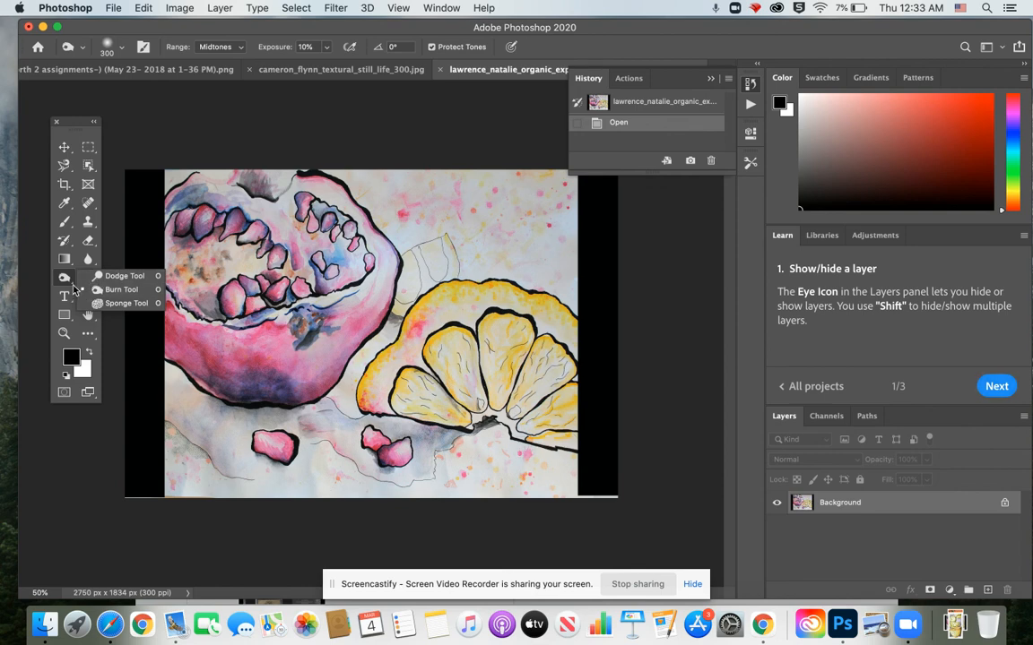
{"action": "left_click", "coordinate": [129, 279]}
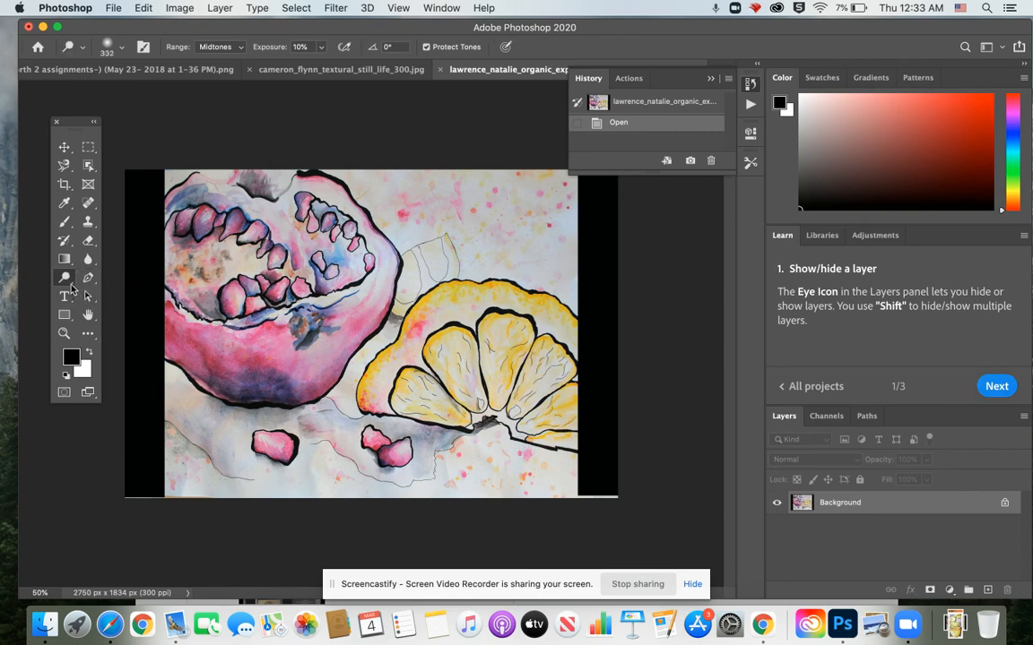